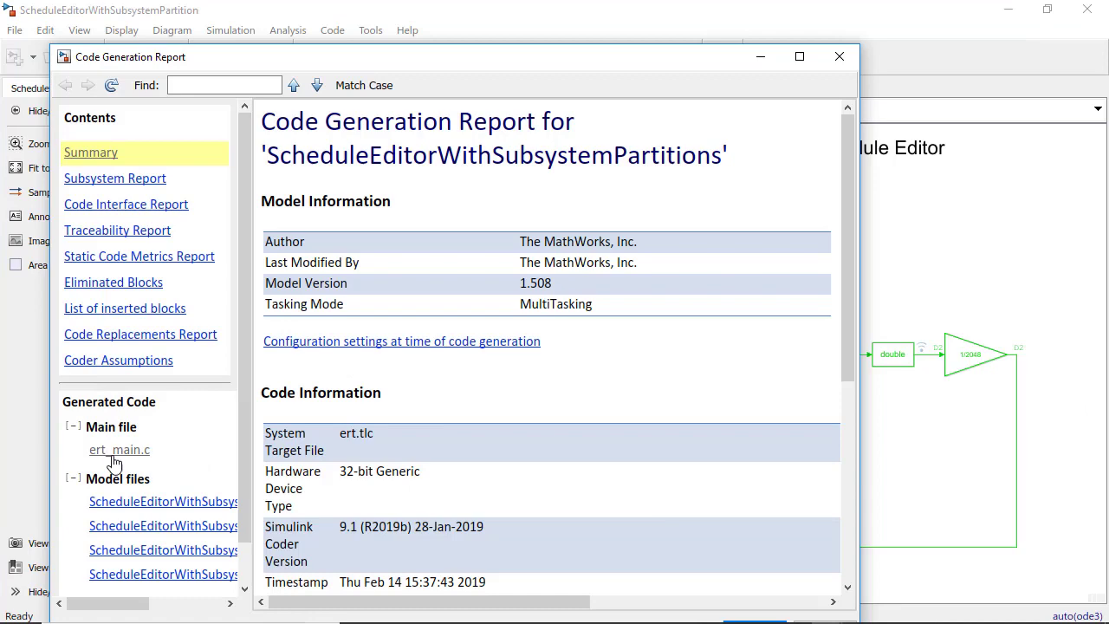
- Show the generated code listing and read down to the step0 model step function
{"action": "left_click", "coordinate": [119, 450]}
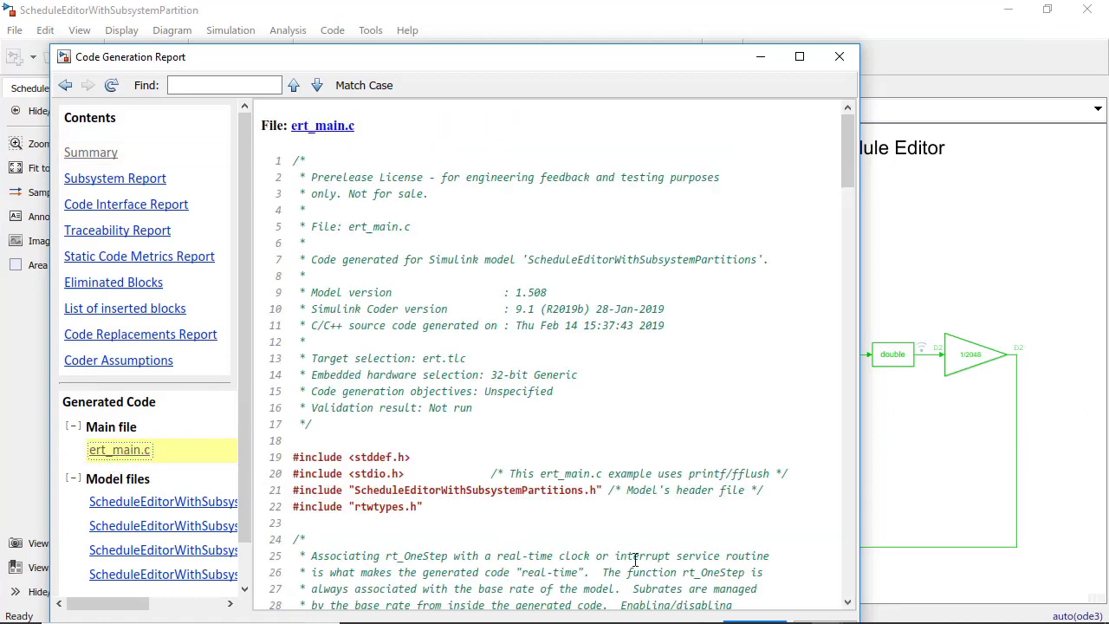
{"action": "scroll", "coordinate": [633, 564], "scroll_direction": "down", "scroll_amount": 2}
{"action": "scroll", "coordinate": [633, 564], "scroll_direction": "down", "scroll_amount": 2}
{"action": "scroll", "coordinate": [633, 567], "scroll_direction": "down", "scroll_amount": 1}
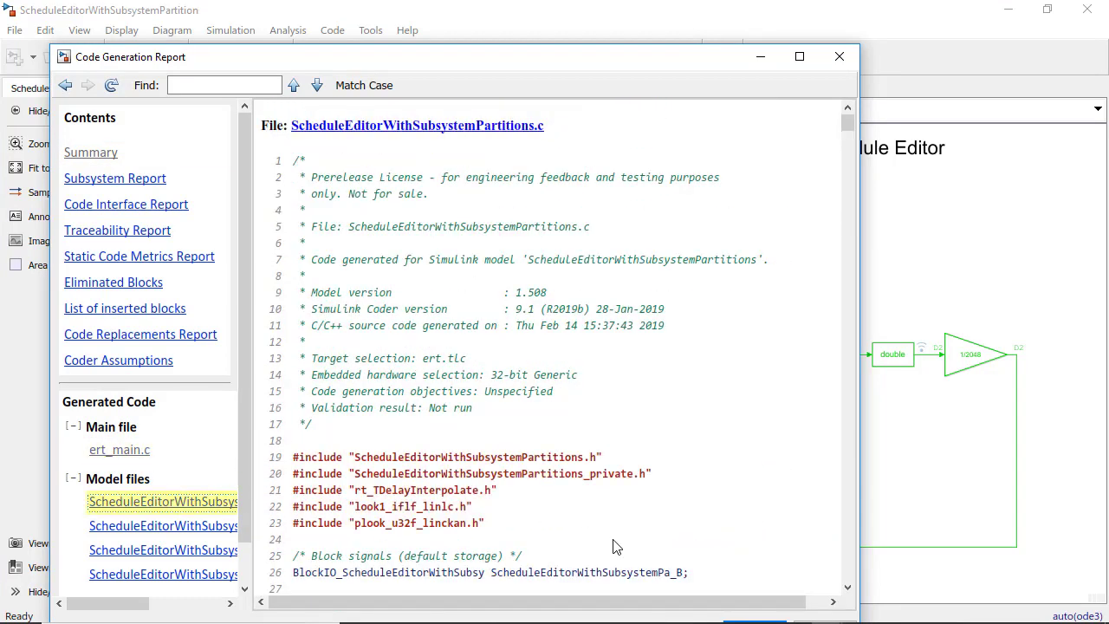
{"action": "scroll", "coordinate": [612, 546], "scroll_direction": "down", "scroll_amount": 4}
{"action": "scroll", "coordinate": [612, 546], "scroll_direction": "down", "scroll_amount": 4}
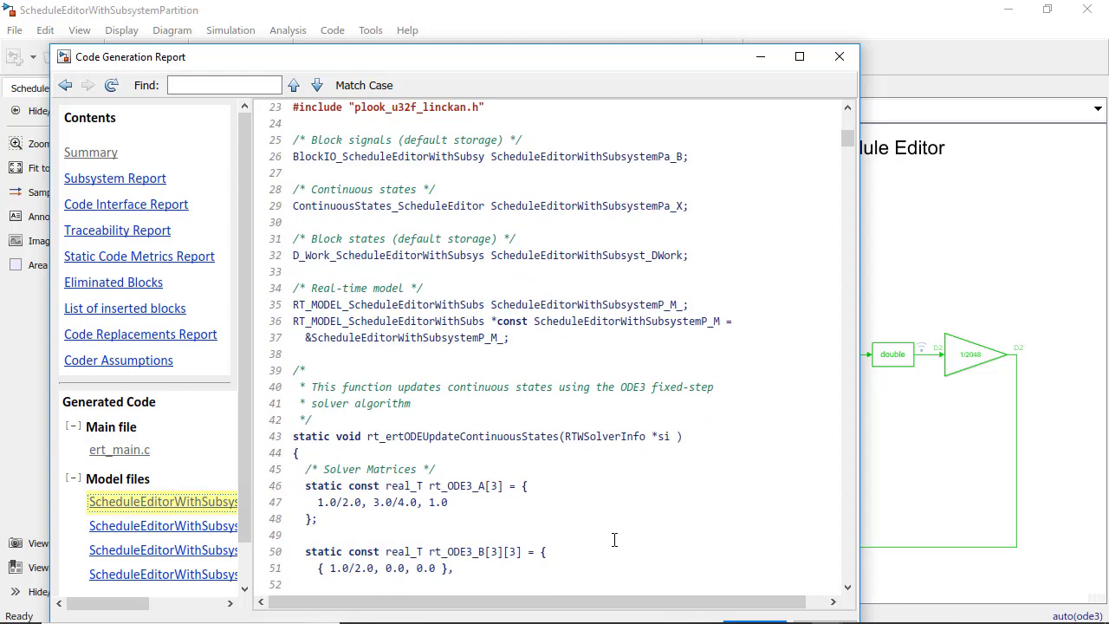
{"action": "scroll", "coordinate": [613, 546], "scroll_direction": "down", "scroll_amount": 4}
{"action": "scroll", "coordinate": [613, 546], "scroll_direction": "down", "scroll_amount": 1}
{"action": "scroll", "coordinate": [612, 546], "scroll_direction": "down", "scroll_amount": 4}
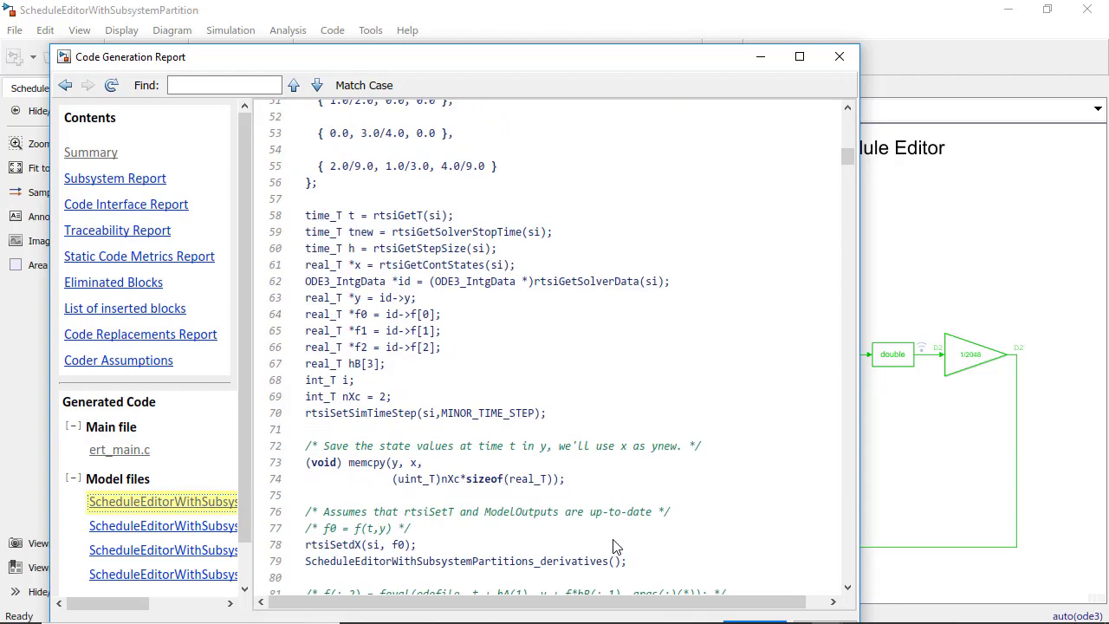
{"action": "scroll", "coordinate": [612, 546], "scroll_direction": "down", "scroll_amount": 2}
{"action": "scroll", "coordinate": [612, 546], "scroll_direction": "down", "scroll_amount": 3}
{"action": "scroll", "coordinate": [612, 546], "scroll_direction": "down", "scroll_amount": 1}
{"action": "scroll", "coordinate": [612, 546], "scroll_direction": "down", "scroll_amount": 1}
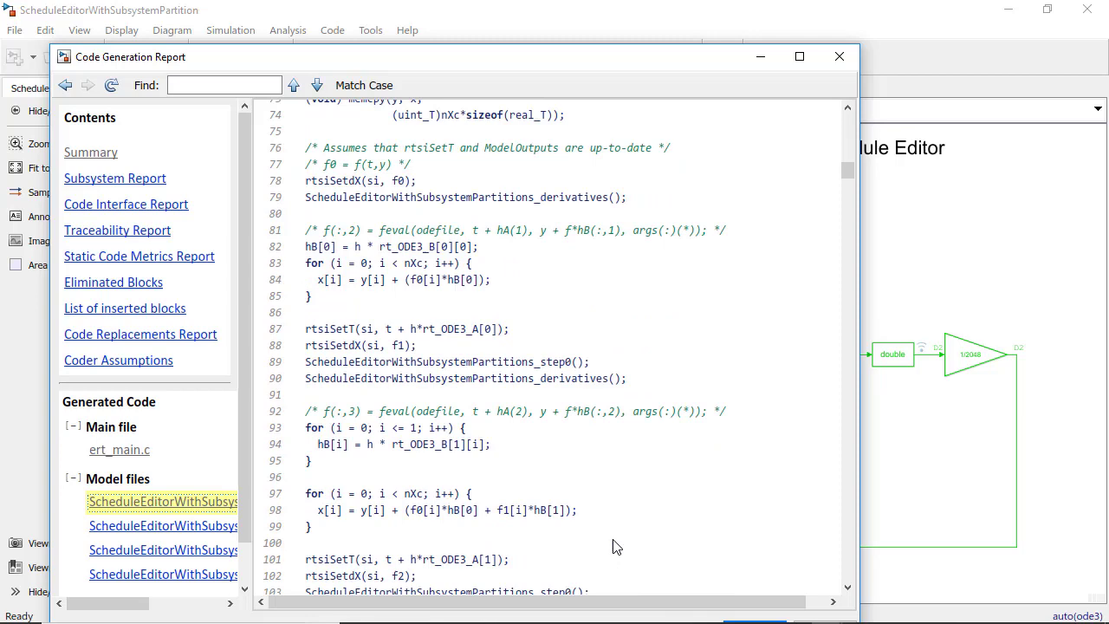
{"action": "scroll", "coordinate": [612, 545], "scroll_direction": "down", "scroll_amount": 2}
{"action": "scroll", "coordinate": [612, 546], "scroll_direction": "down", "scroll_amount": 2}
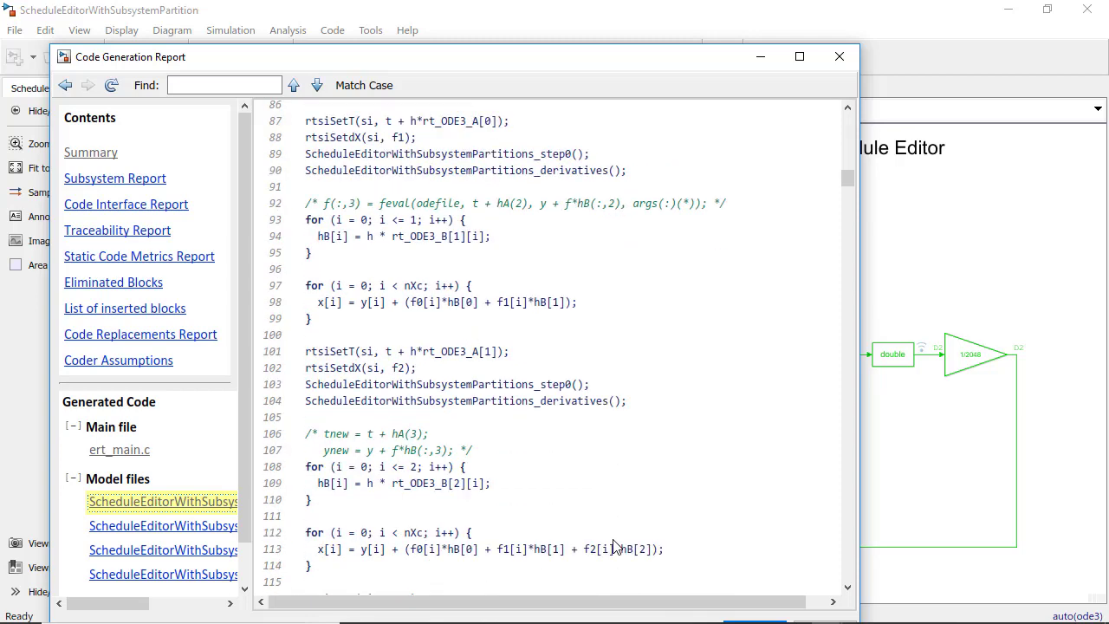
{"action": "scroll", "coordinate": [612, 545], "scroll_direction": "down", "scroll_amount": 2}
{"action": "scroll", "coordinate": [612, 546], "scroll_direction": "down", "scroll_amount": 2}
{"action": "scroll", "coordinate": [612, 546], "scroll_direction": "down", "scroll_amount": 2}
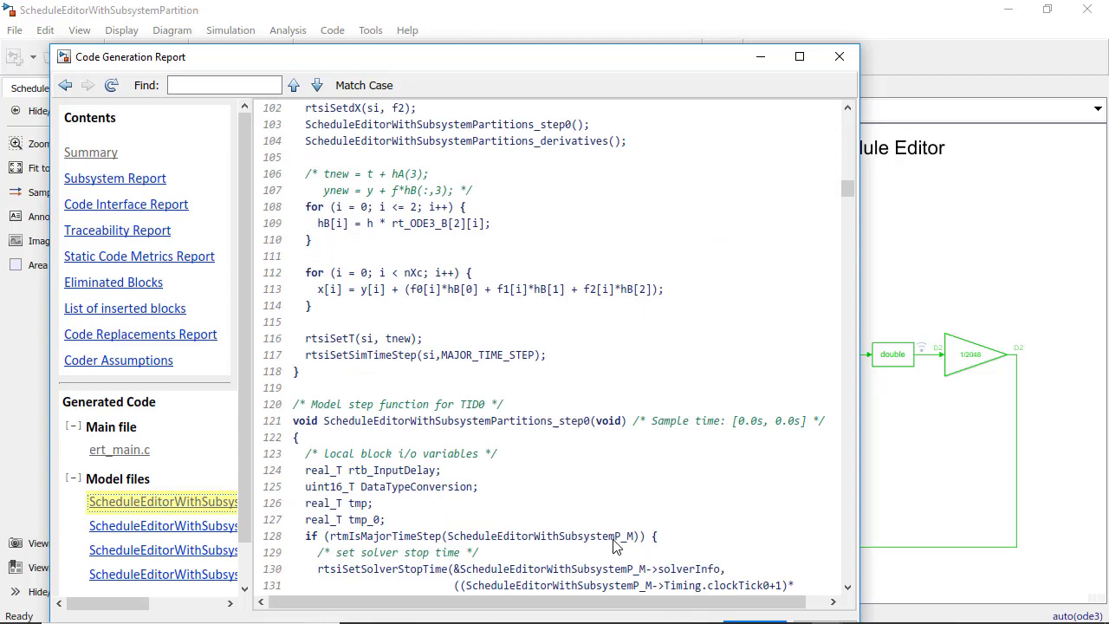
{"action": "scroll", "coordinate": [613, 546], "scroll_direction": "down", "scroll_amount": 2}
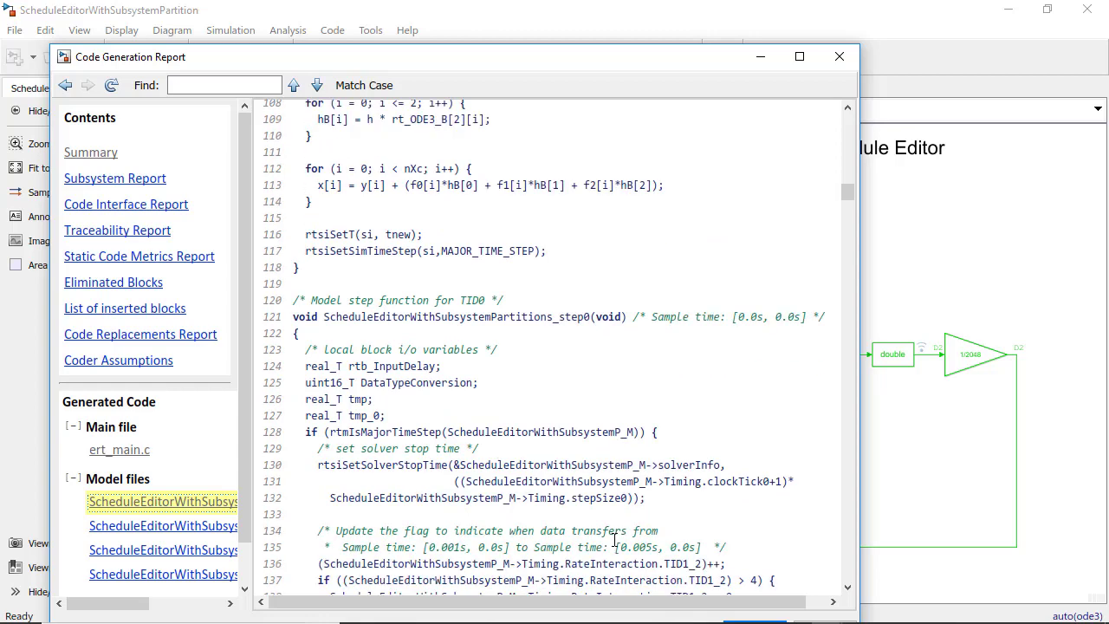
{"action": "scroll", "coordinate": [614, 540], "scroll_direction": "down", "scroll_amount": 2}
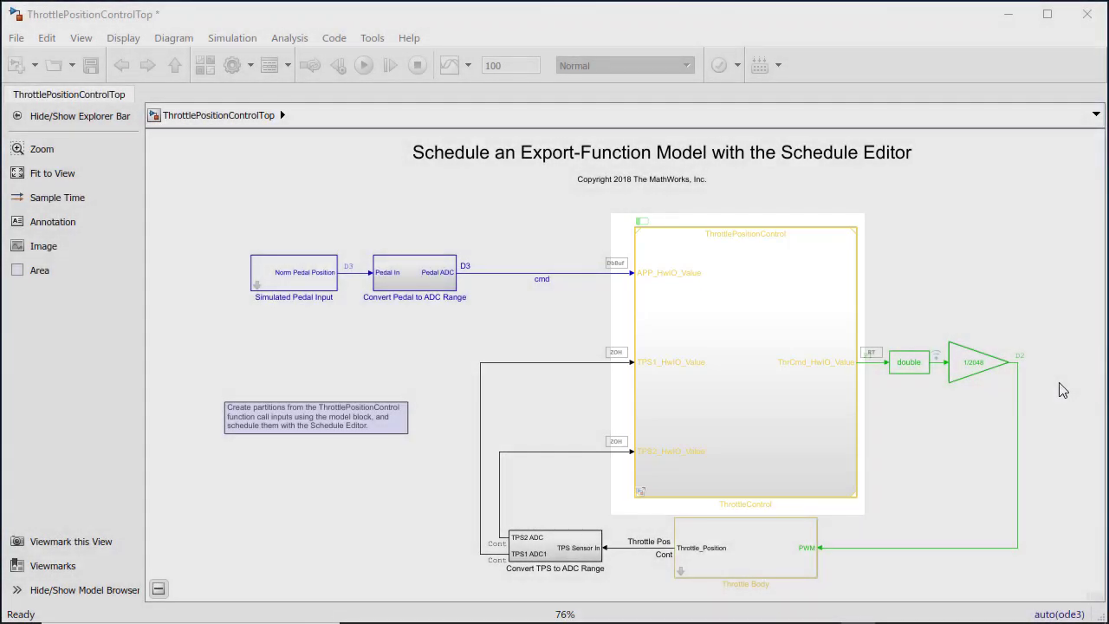
- Look inside the ThrottleControl referenced model and dismiss its Fixed-step solver settings
{"action": "left_click", "coordinate": [755, 439]}
{"action": "double_click", "coordinate": [755, 433]}
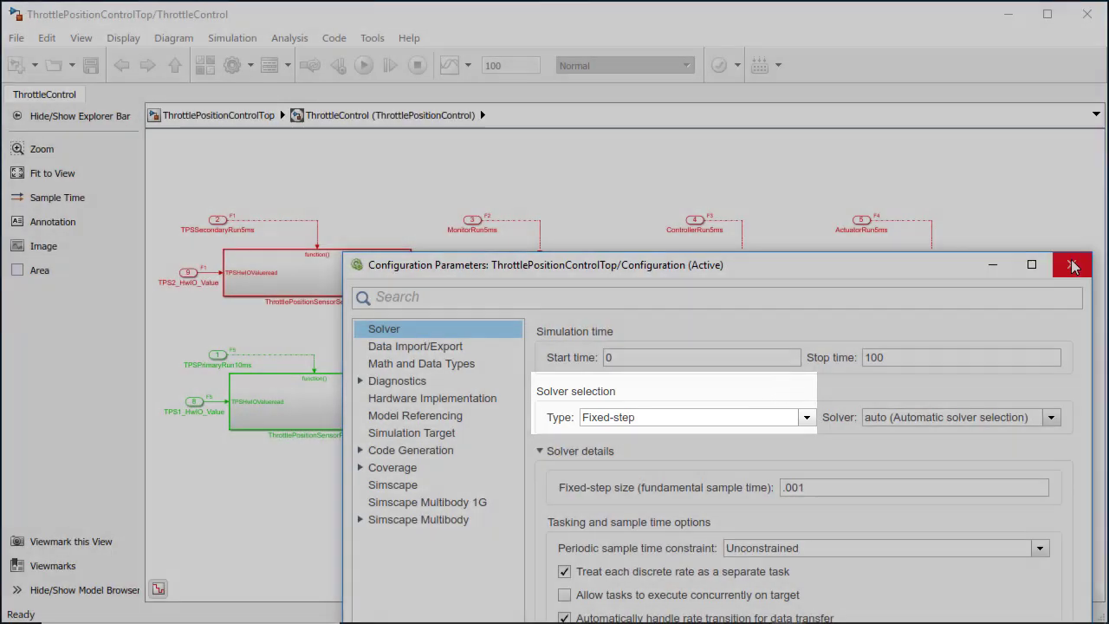
{"action": "left_click", "coordinate": [1072, 265]}
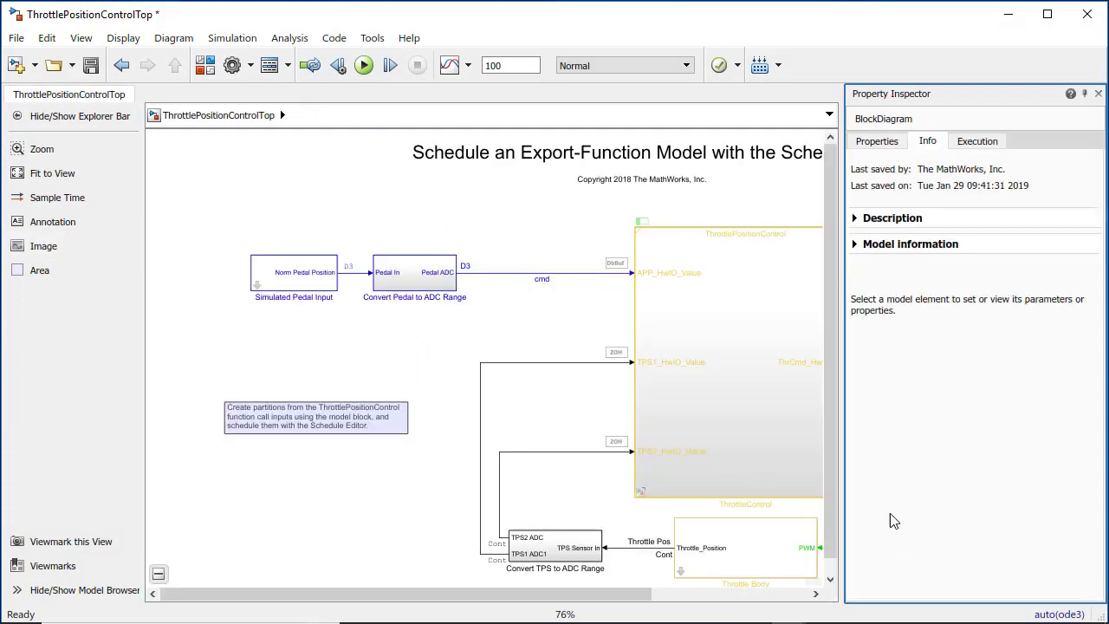
- Set ThrottleControl's Model events simulation 'Schedule rates with' option to Schedule Editor
{"action": "left_click", "coordinate": [718, 464]}
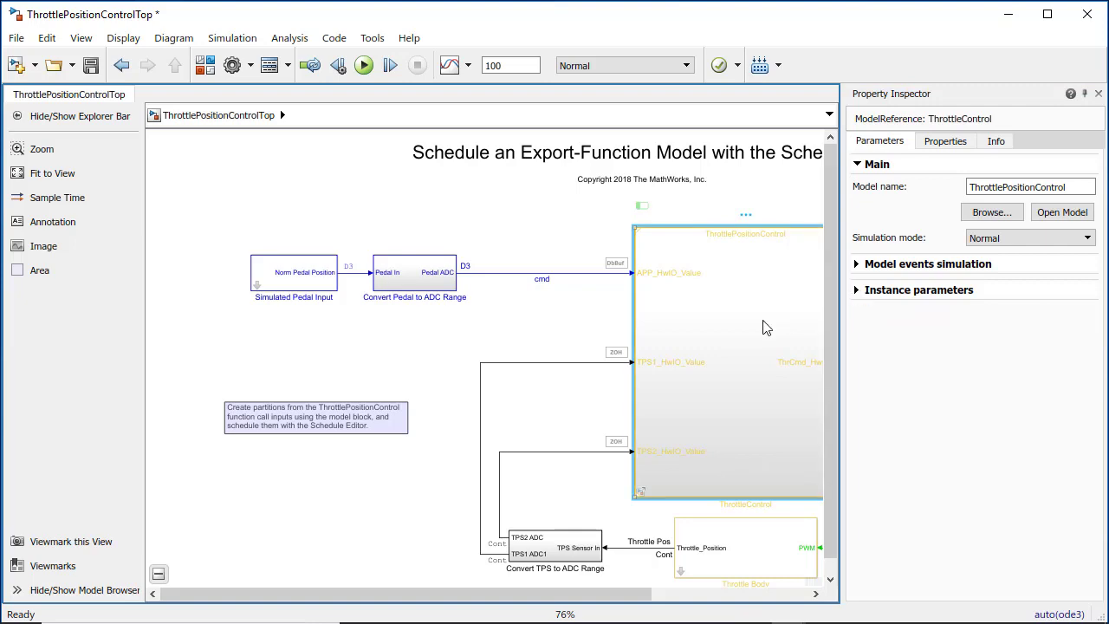
{"action": "left_click", "coordinate": [858, 265]}
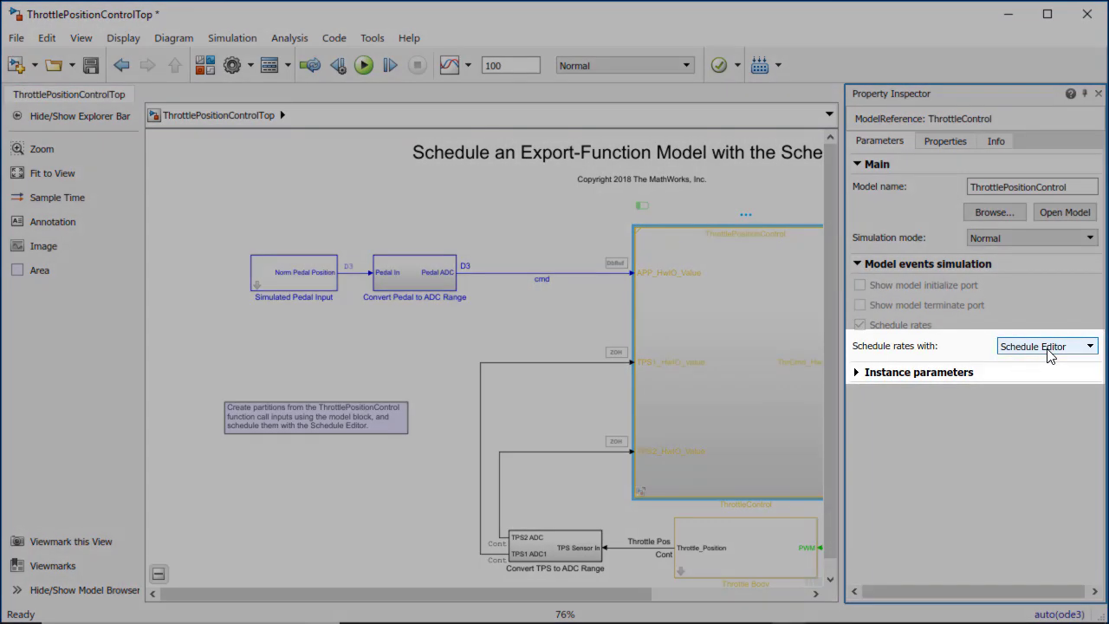
{"action": "left_click", "coordinate": [1048, 348]}
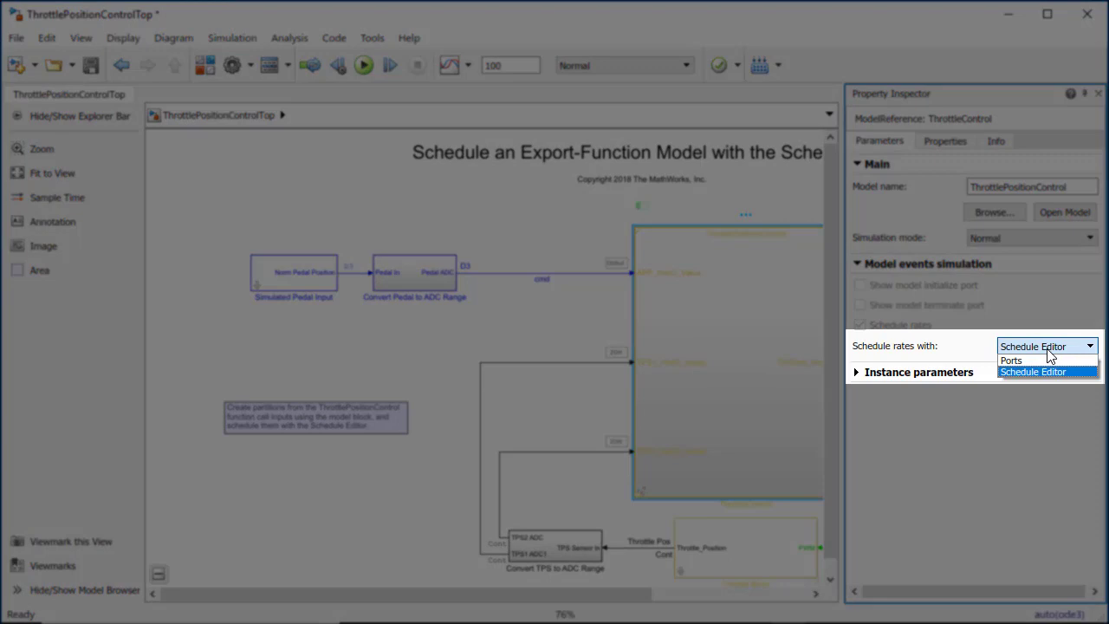
{"action": "left_click", "coordinate": [1044, 371]}
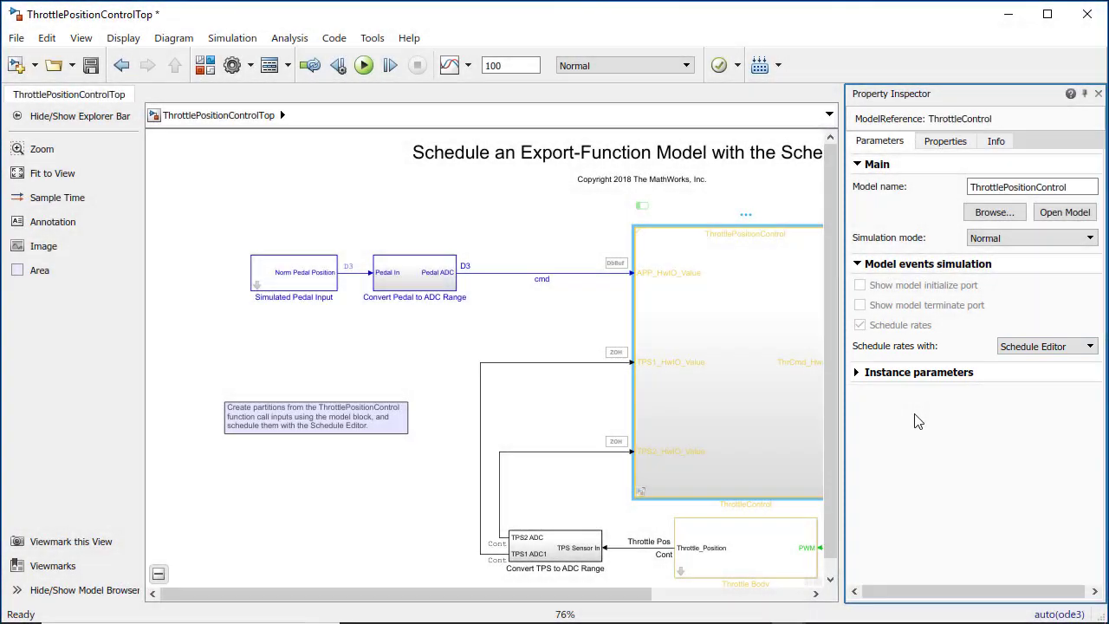
{"action": "left_click", "coordinate": [80, 39]}
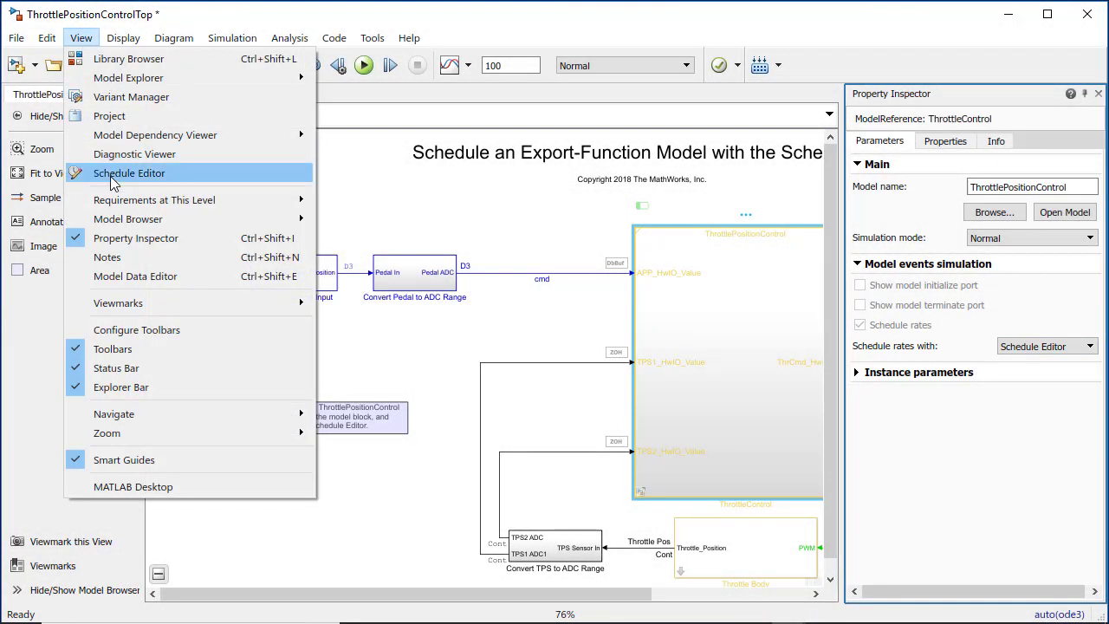
- Bring up the Schedule Editor from the View menu
{"action": "left_click", "coordinate": [119, 143]}
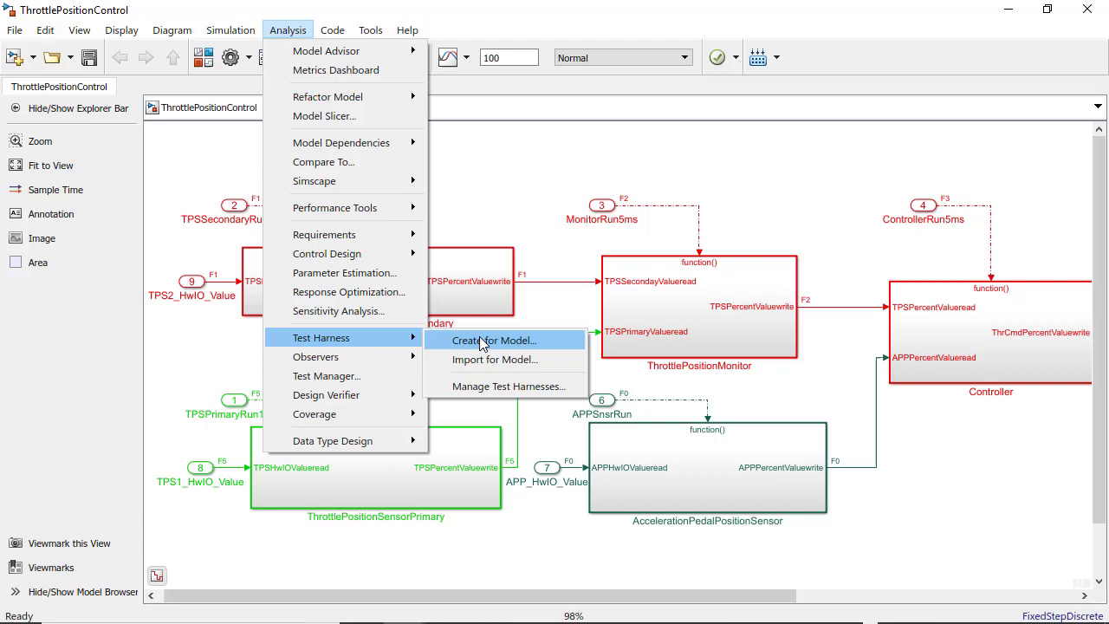
- Build a model test harness whose scheduler is the Schedule Editor
{"action": "left_click", "coordinate": [481, 340]}
{"action": "left_click", "coordinate": [429, 443]}
{"action": "left_click", "coordinate": [446, 501]}
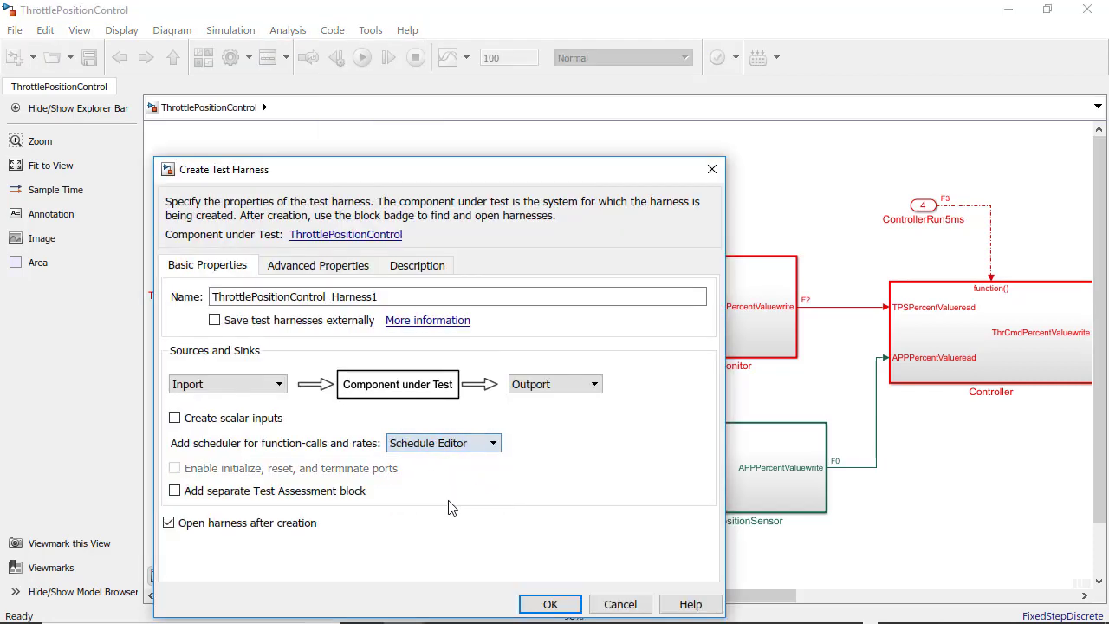
{"action": "left_click", "coordinate": [570, 604]}
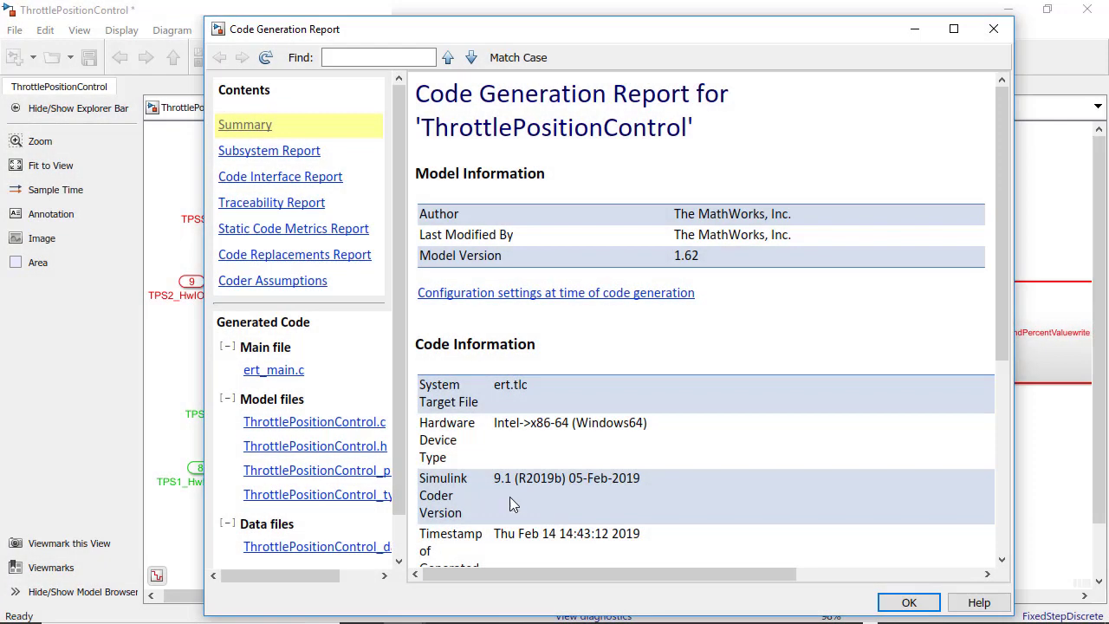
- Review ert_main.c's TPSPrimaryRun10ms call, then return to the ThrottlePositionControl model
{"action": "left_click", "coordinate": [275, 371]}
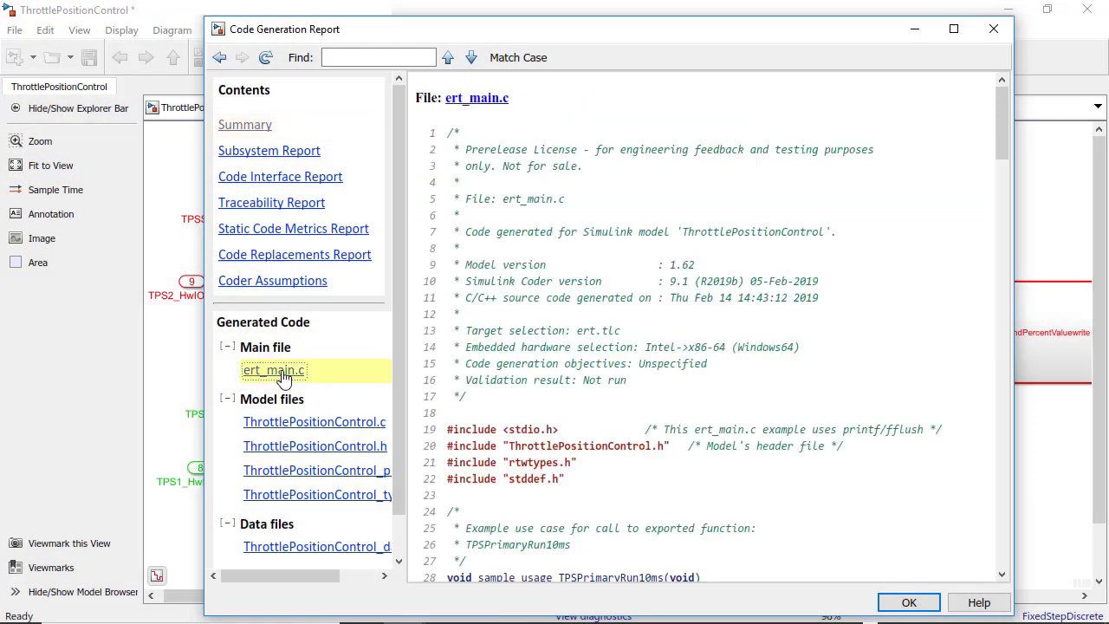
{"action": "scroll", "coordinate": [782, 529], "scroll_direction": "down", "scroll_amount": 5}
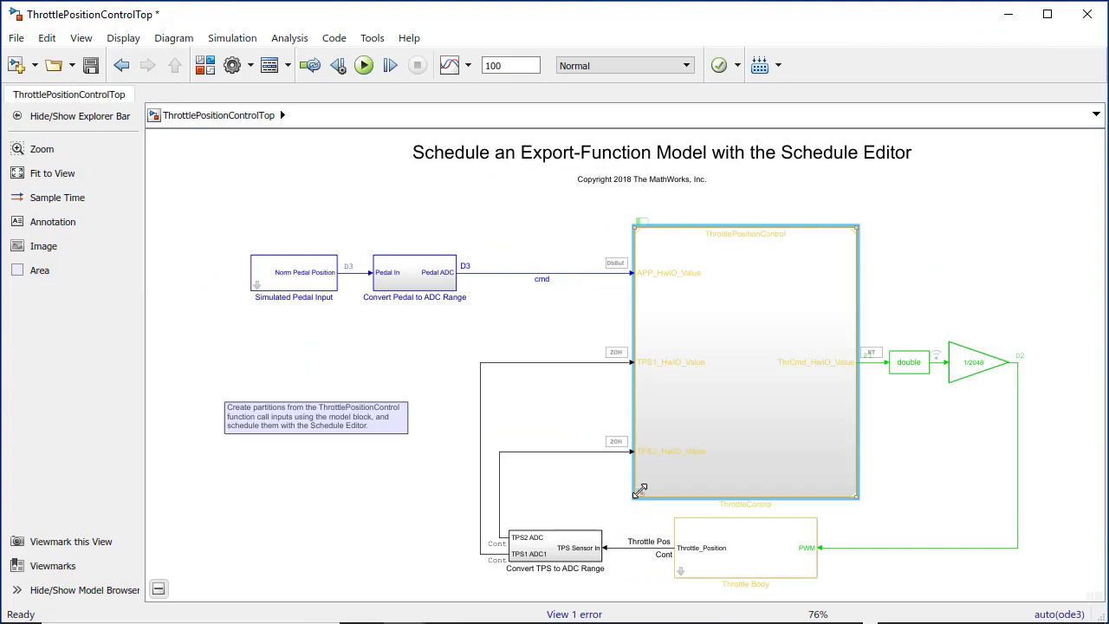
{"action": "left_click", "coordinate": [642, 493]}
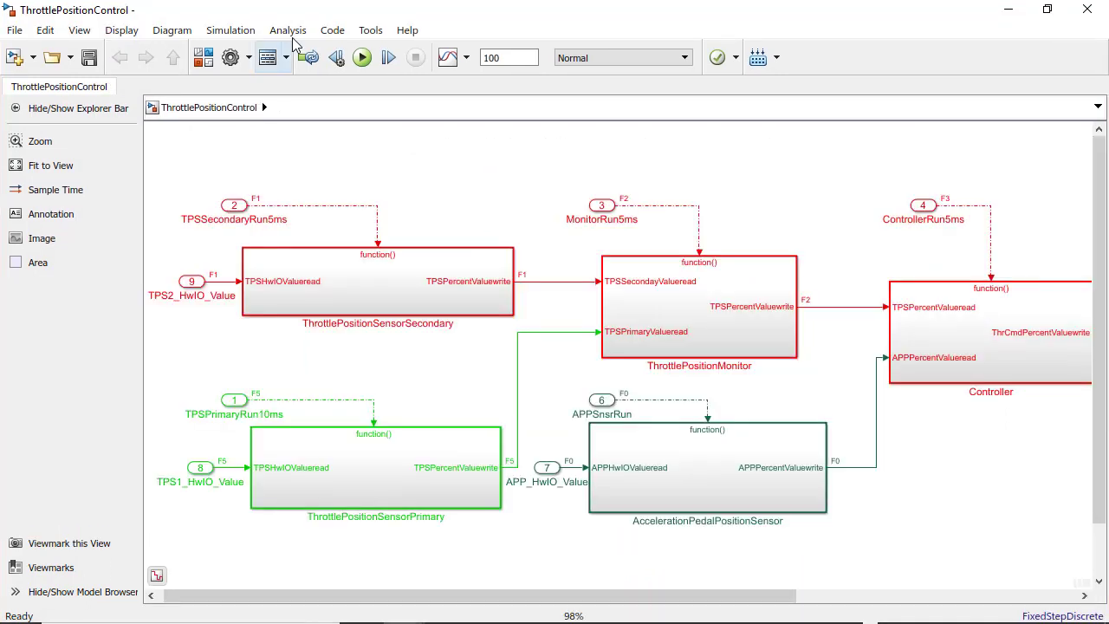